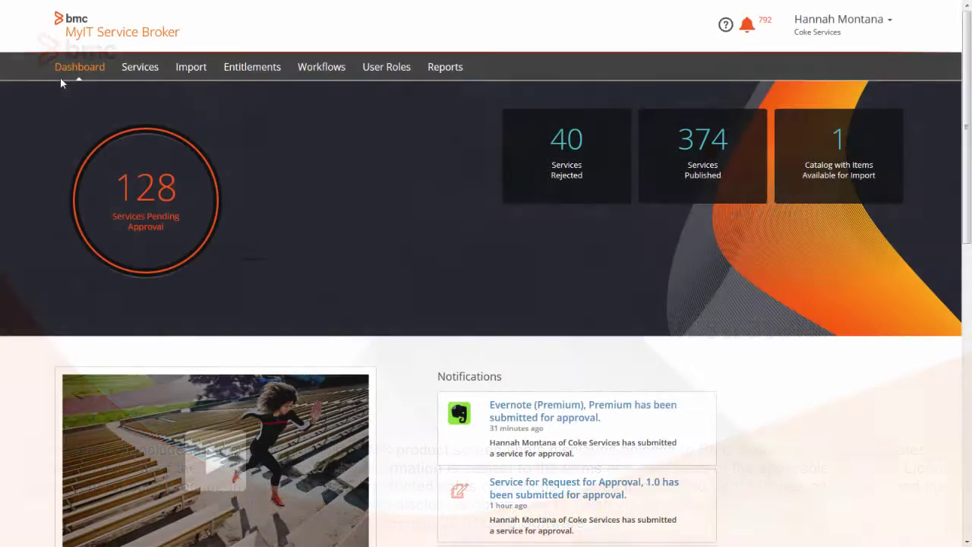
- View the dashboard Help panel, then dismiss it
mouse_move(141, 76)
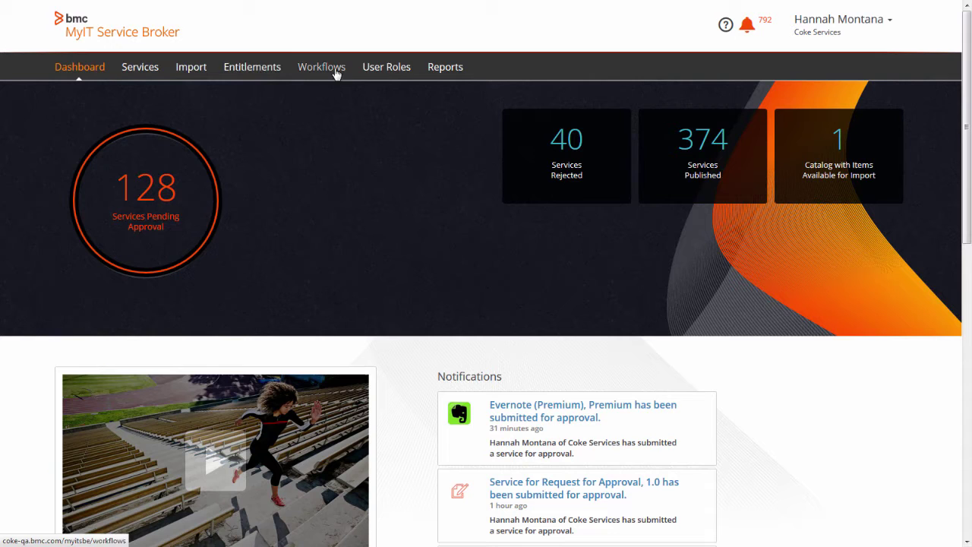
mouse_move(448, 70)
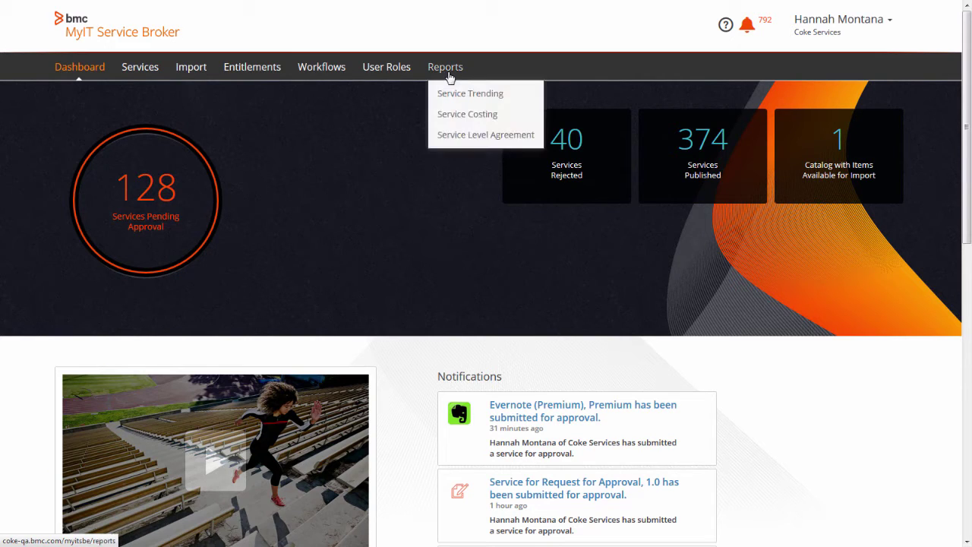
click(726, 29)
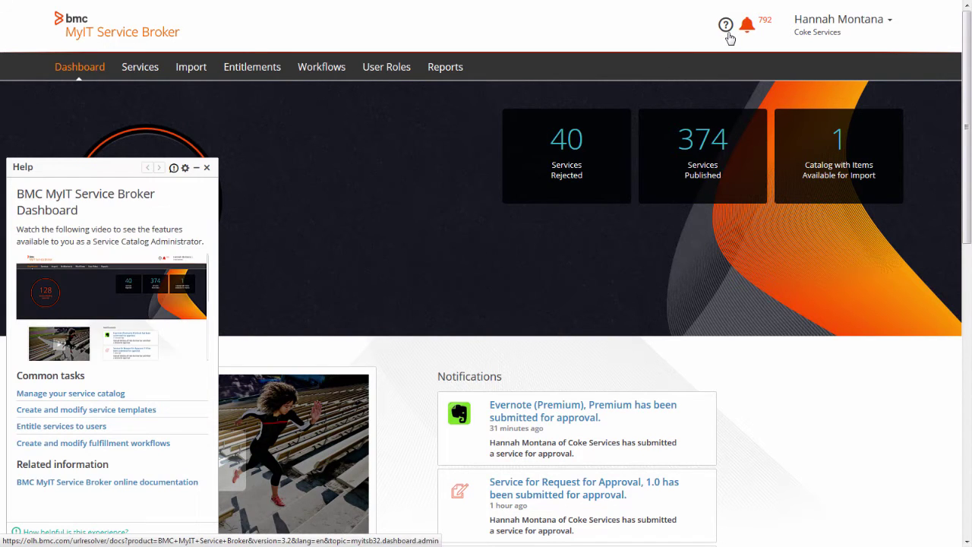
click(207, 168)
- Bring up Service Options for BMC Engage 2016 from the managed services list
mouse_move(202, 150)
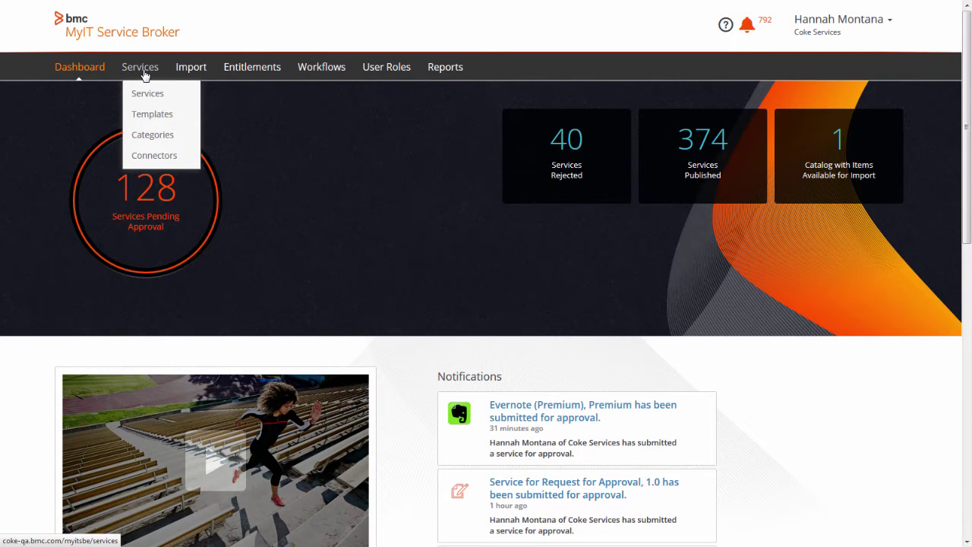
click(145, 75)
click(106, 304)
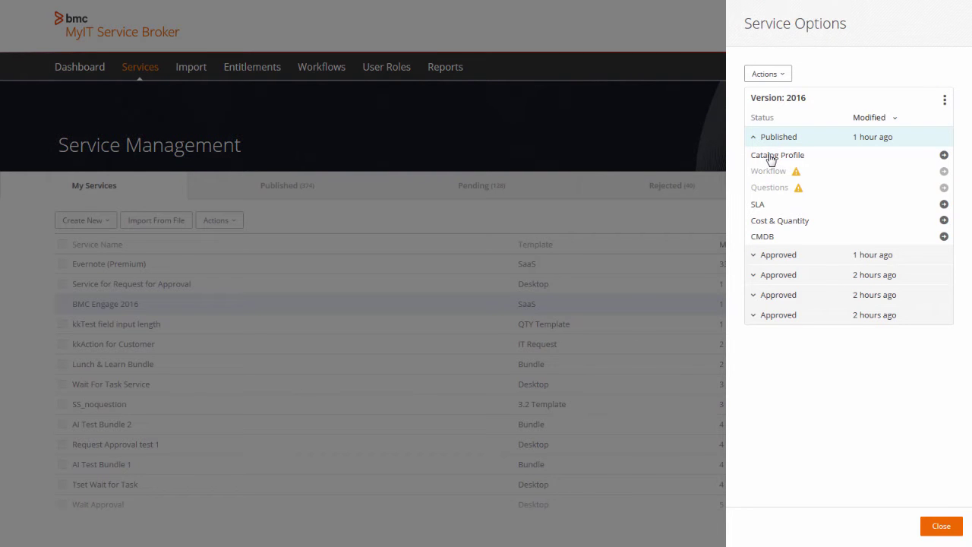
click(771, 157)
scroll(398, 232, down, 4)
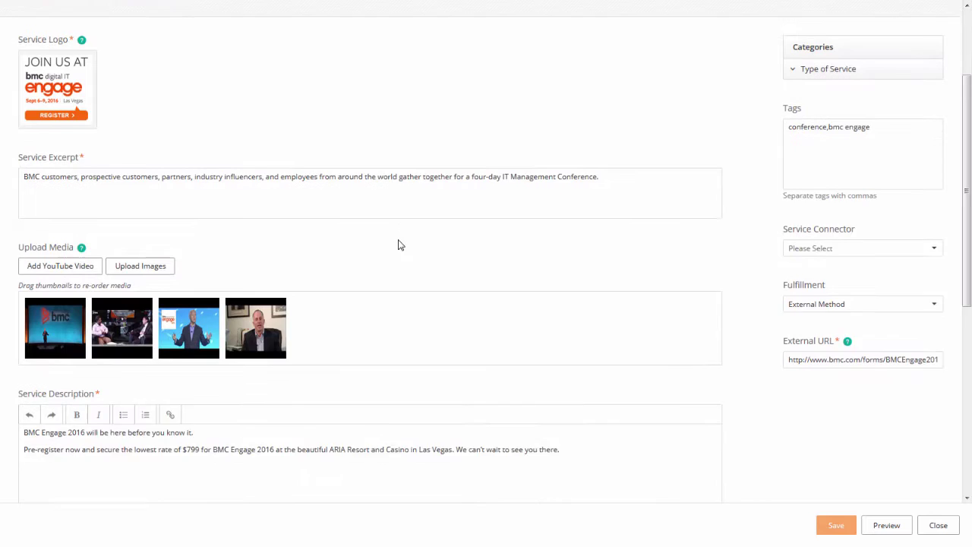
scroll(399, 251, down, 3)
scroll(265, 464, up, 5)
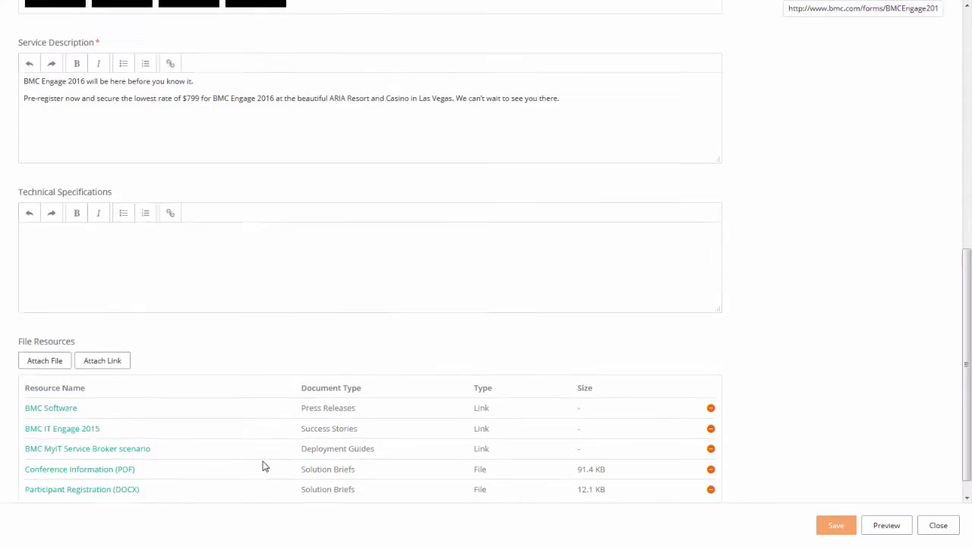
scroll(280, 464, up, 2)
click(875, 525)
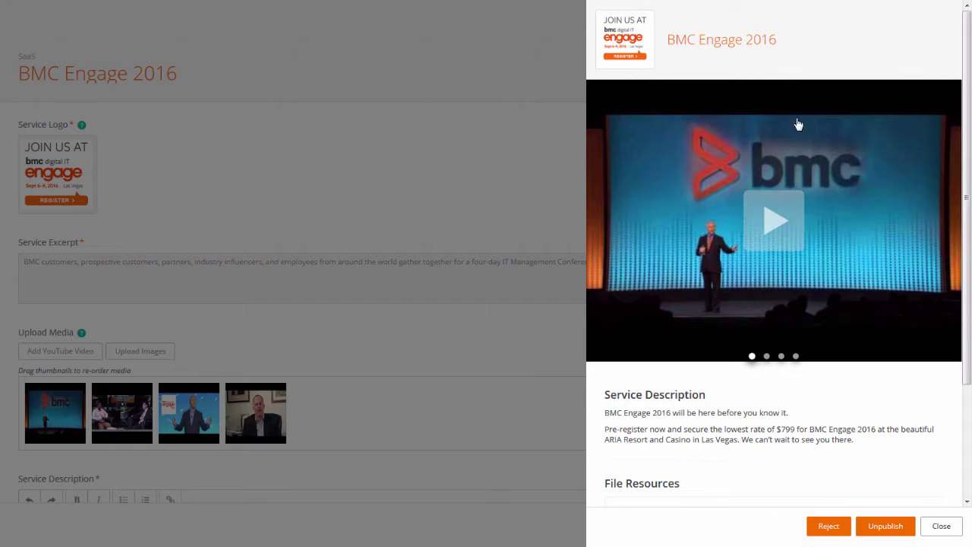
scroll(842, 199, down, 2)
scroll(858, 215, up, 2)
click(939, 526)
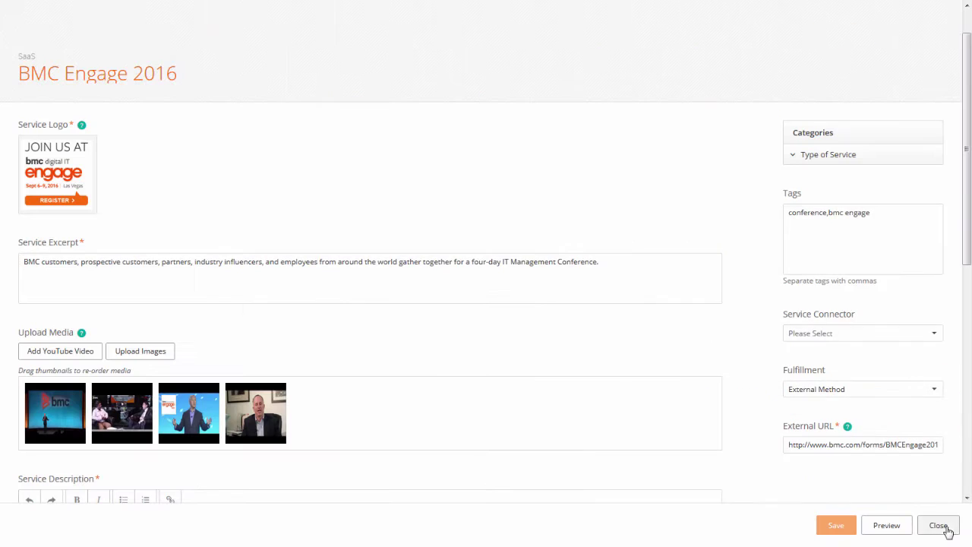
- Open Evernote (Premium) and inspect its Approval with Status Updates workflow editor
click(939, 526)
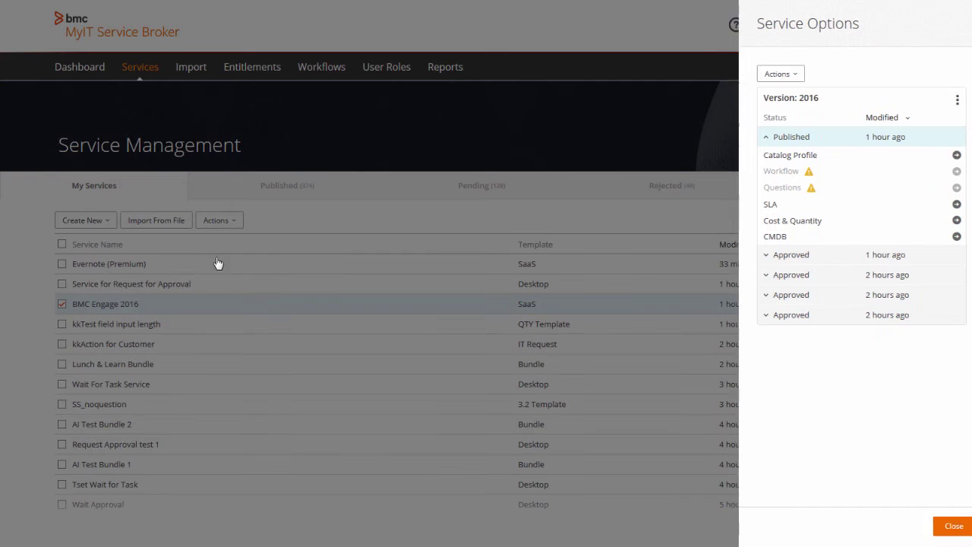
click(764, 258)
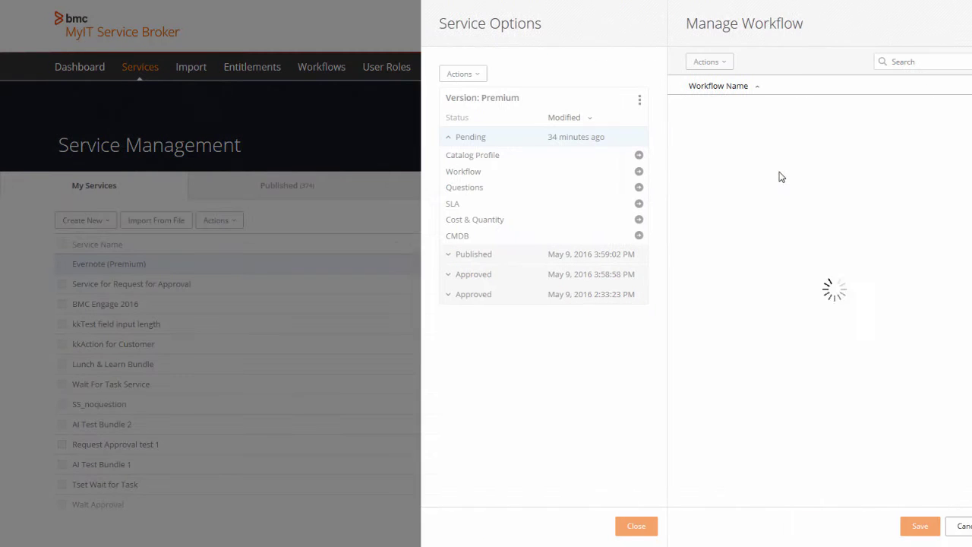
click(680, 62)
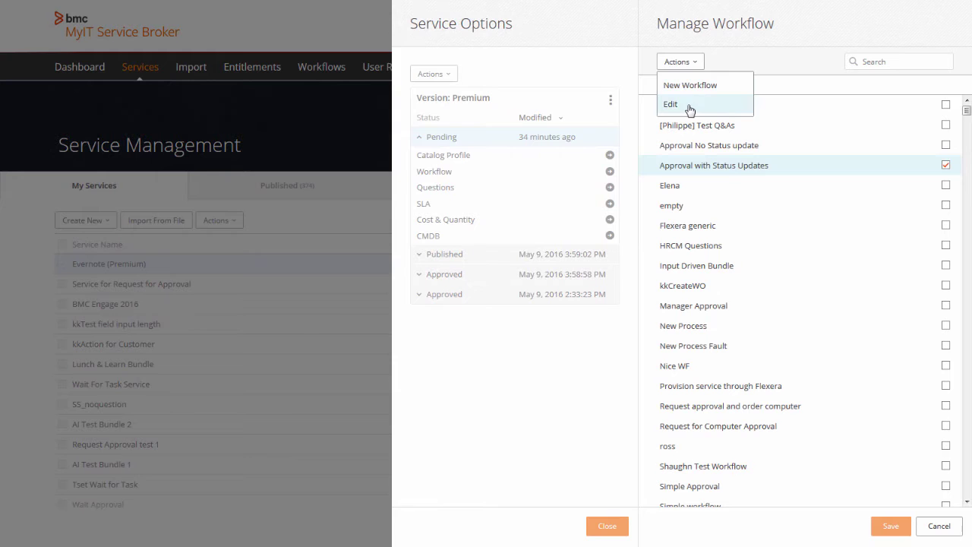
click(672, 105)
drag(527, 532, 621, 539)
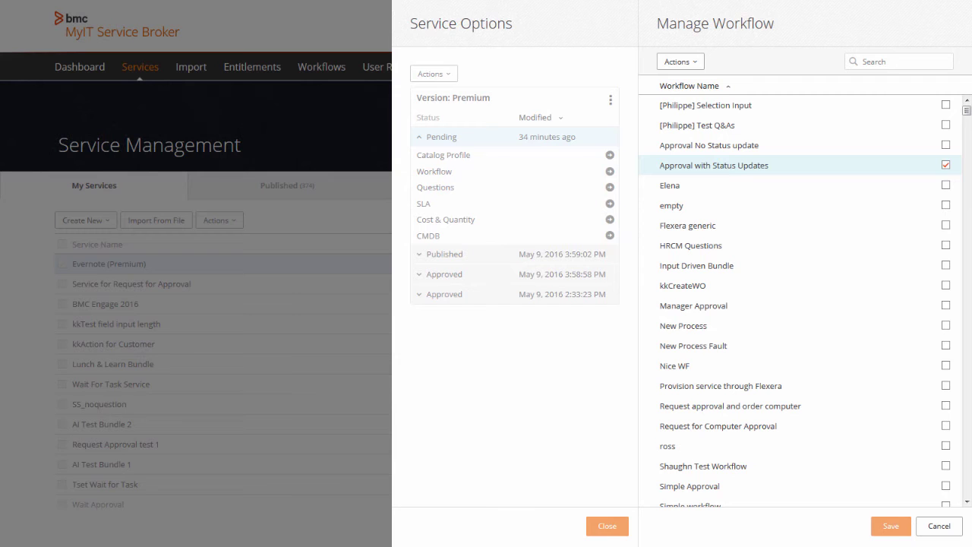
- Insert 'Purpose for this application' between Email address and Attach a picture in the questions
click(939, 532)
click(788, 189)
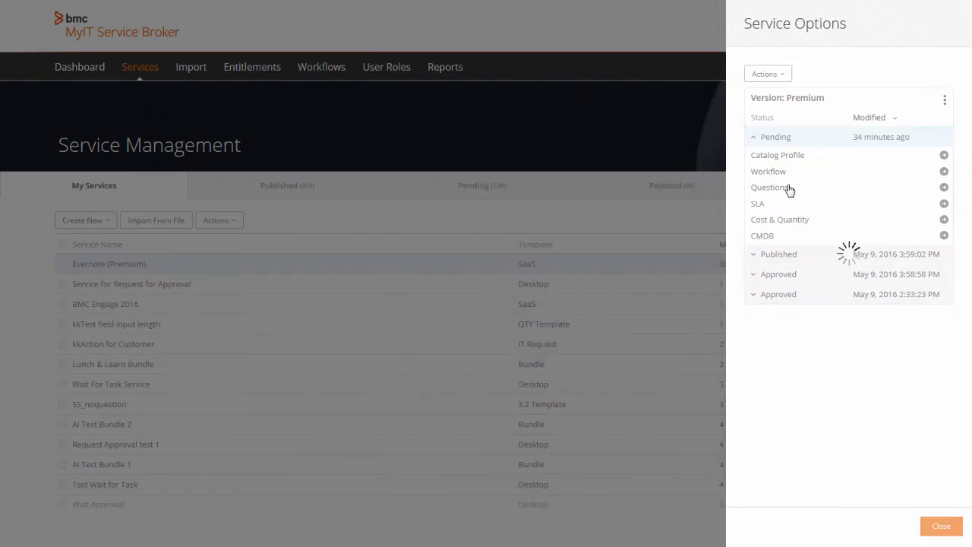
drag(18, 97, 271, 289)
- Save the updated question list and enter a 49.99 base cost amount
click(882, 14)
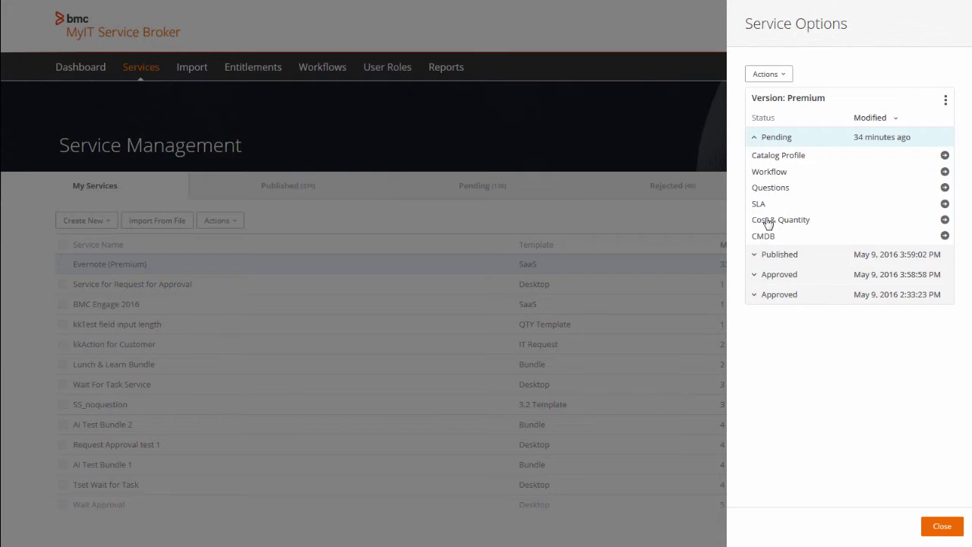
click(770, 221)
text(49.99)
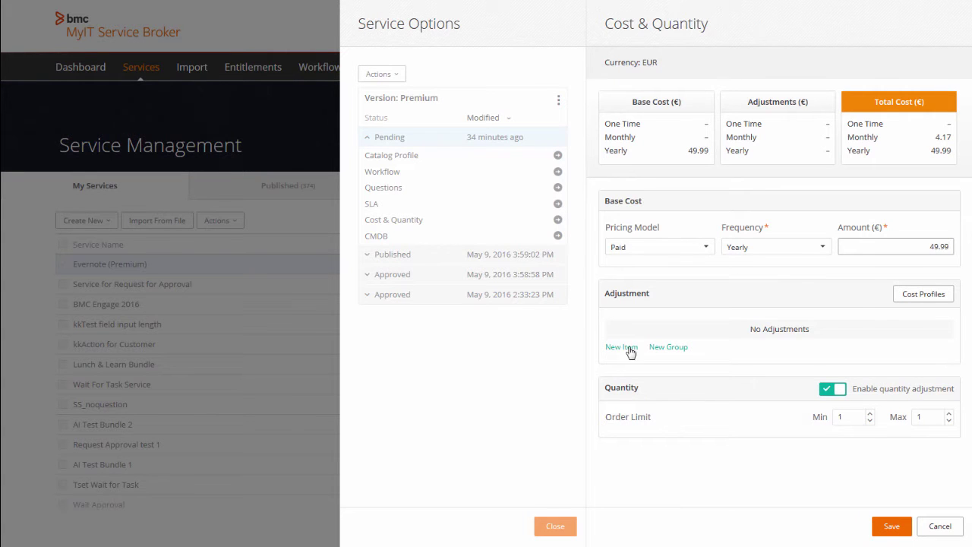
- Add a 10.00 One Time Administration cost adjustment and toggle quantity adjustment off and on
click(631, 352)
click(760, 344)
click(768, 354)
click(820, 343)
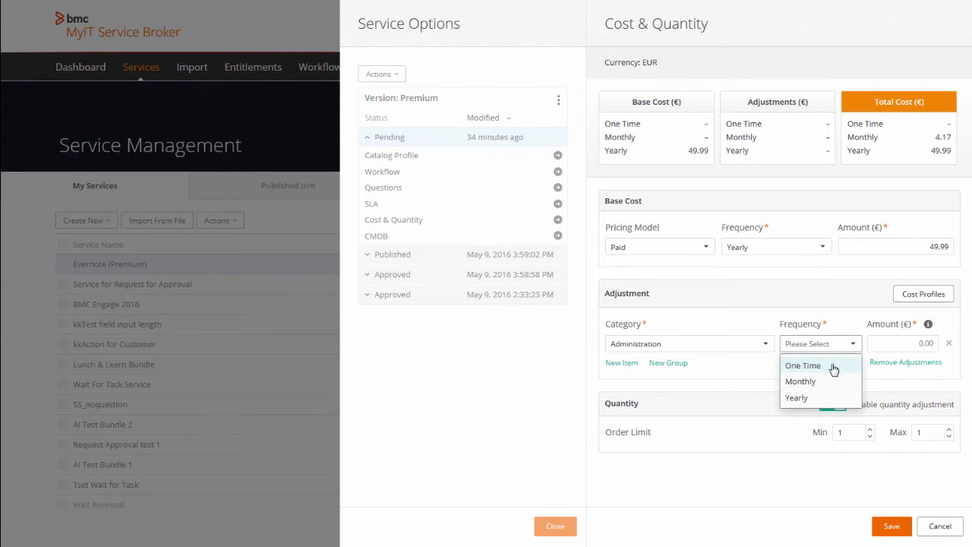
click(833, 370)
click(924, 344)
text(10)
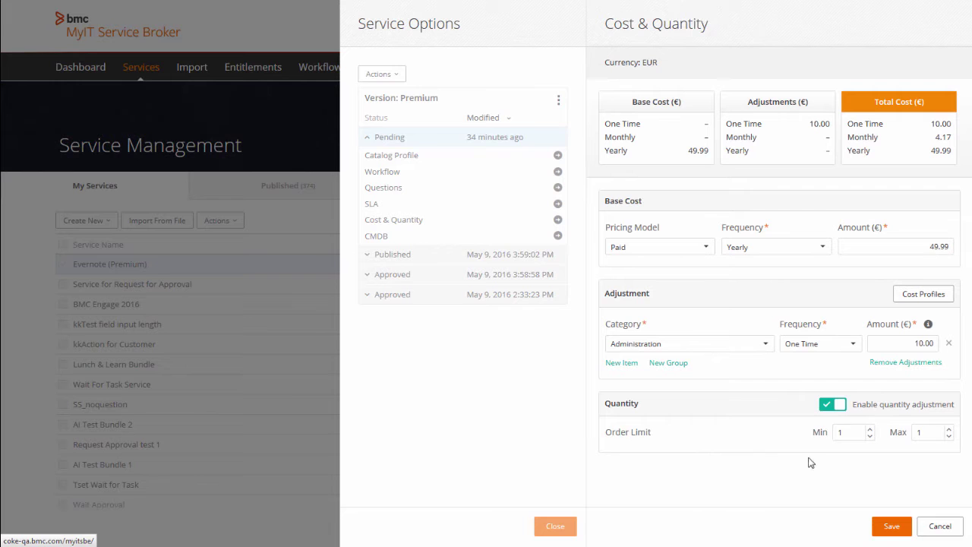
click(832, 407)
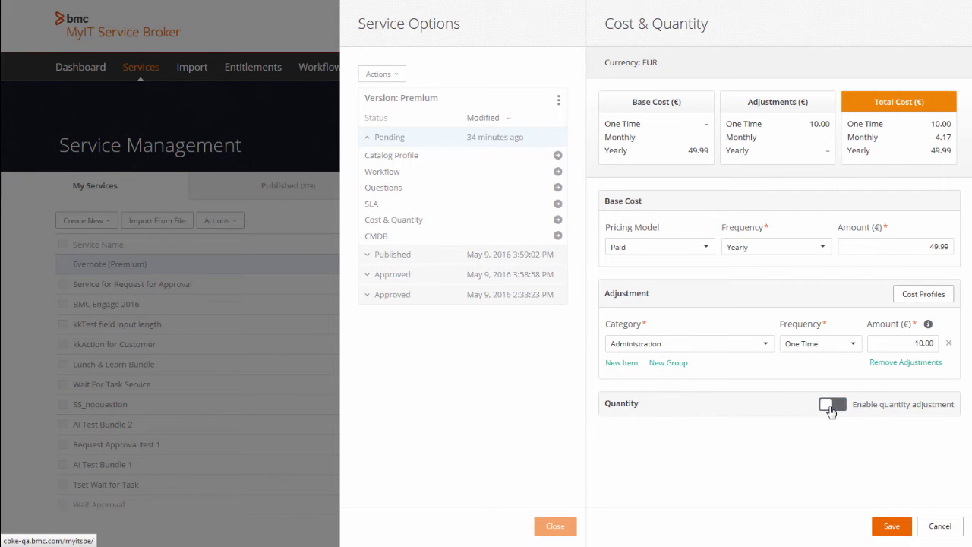
click(836, 407)
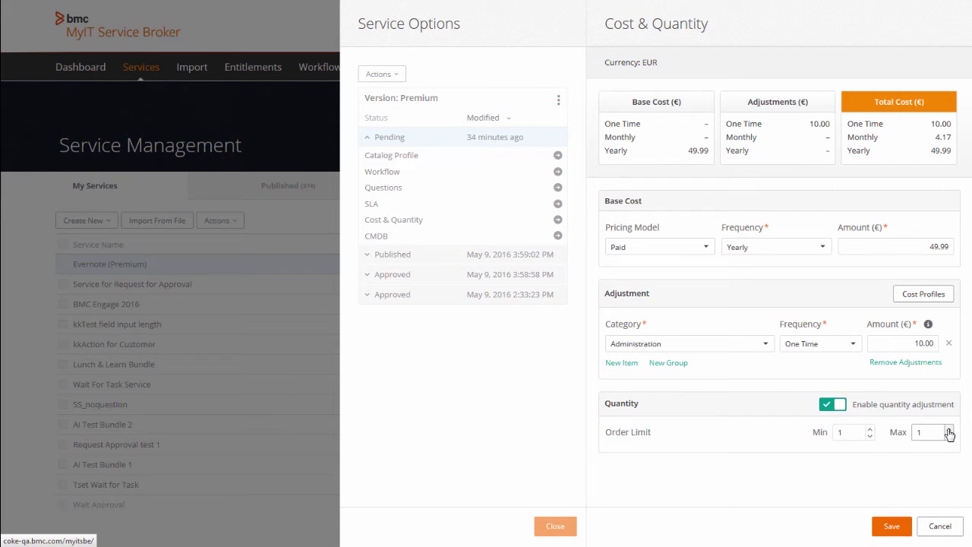
click(941, 526)
click(940, 524)
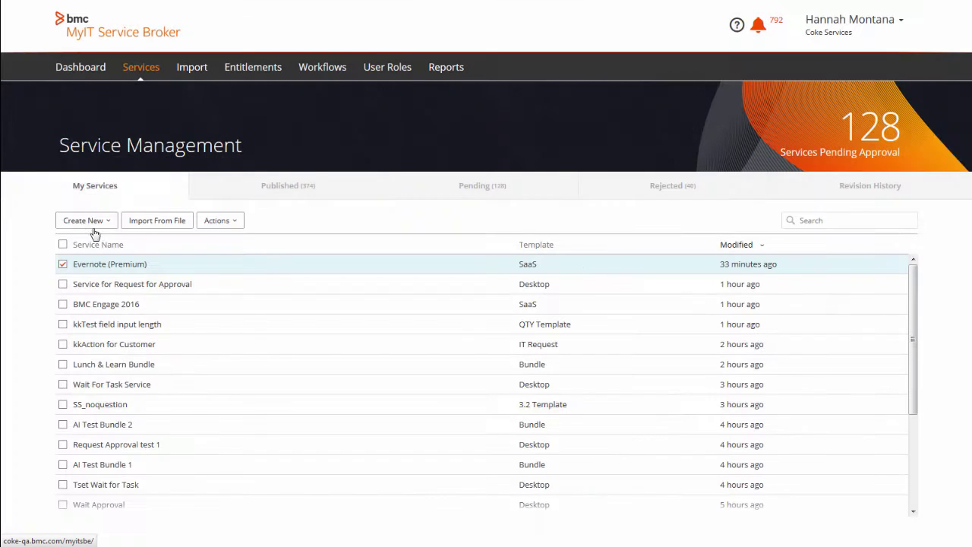
click(99, 224)
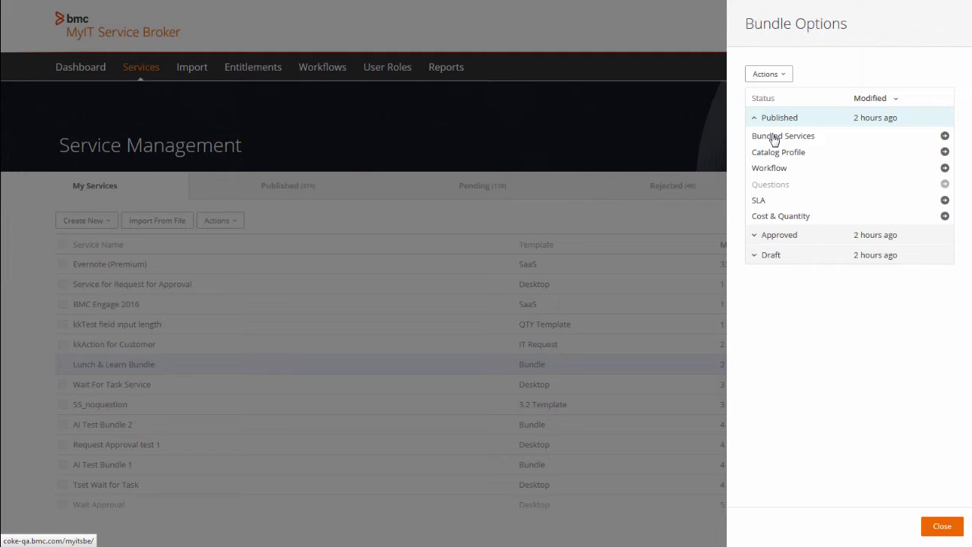
click(773, 137)
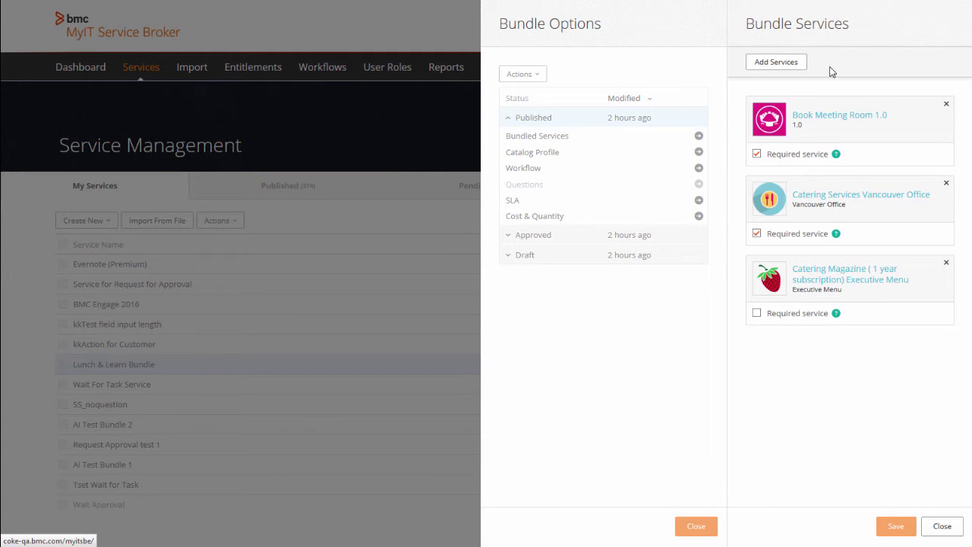
click(943, 526)
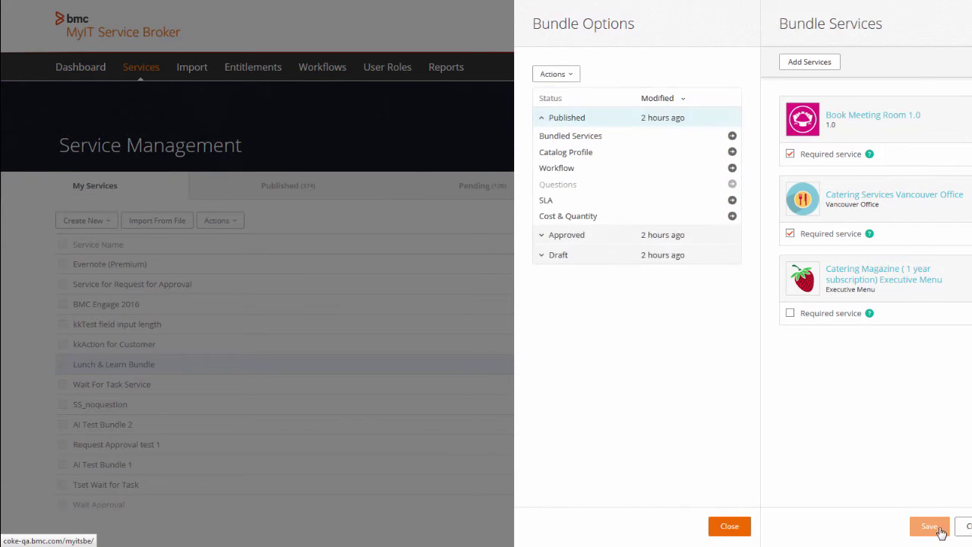
click(721, 447)
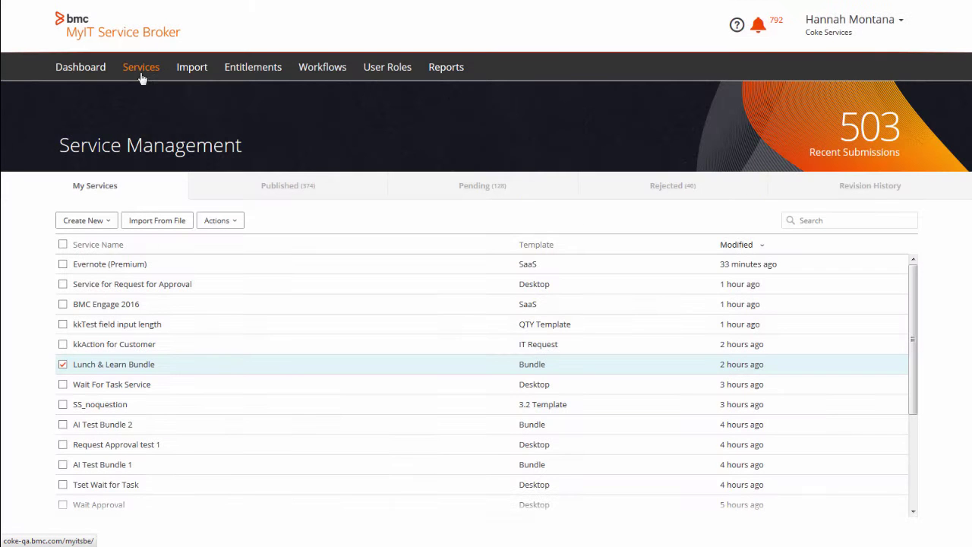
mouse_move(143, 72)
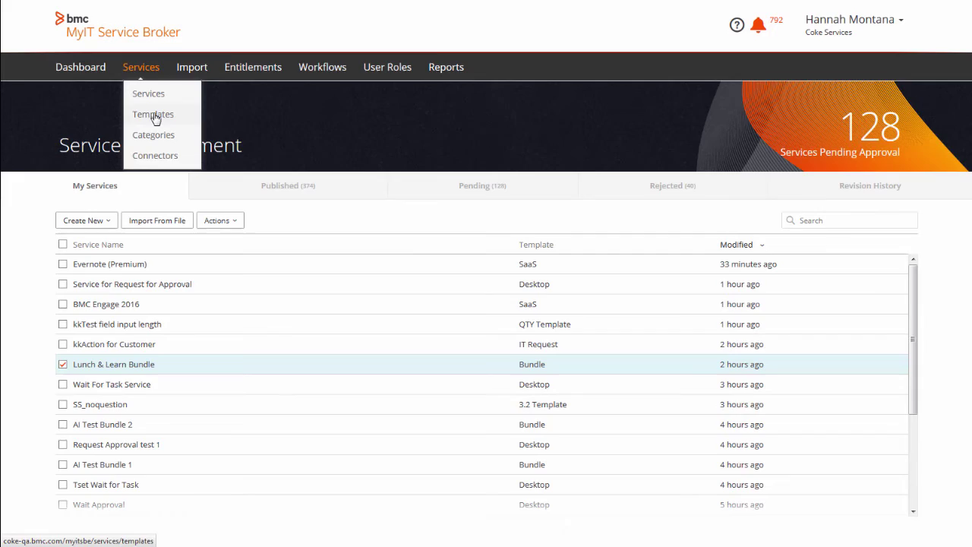
- Open the 3.2 Template's catalog profile editor
click(153, 113)
click(96, 285)
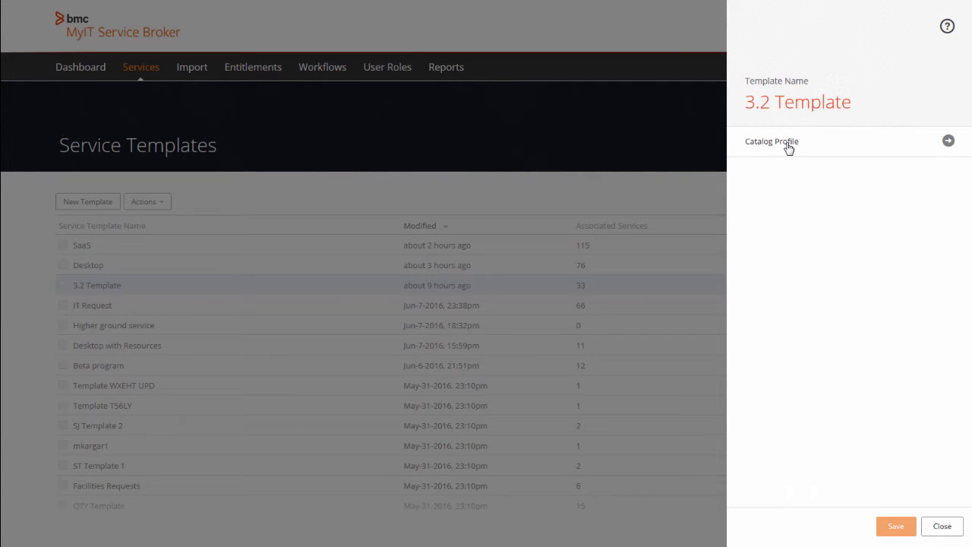
click(789, 144)
click(769, 103)
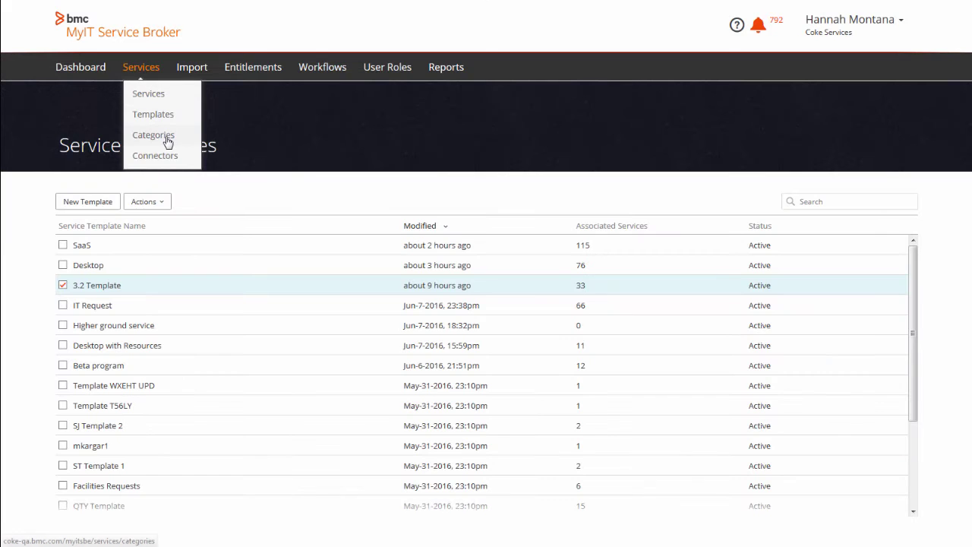
- Browse service categories and connectors, viewing and closing the Remedy Connector settings
click(153, 137)
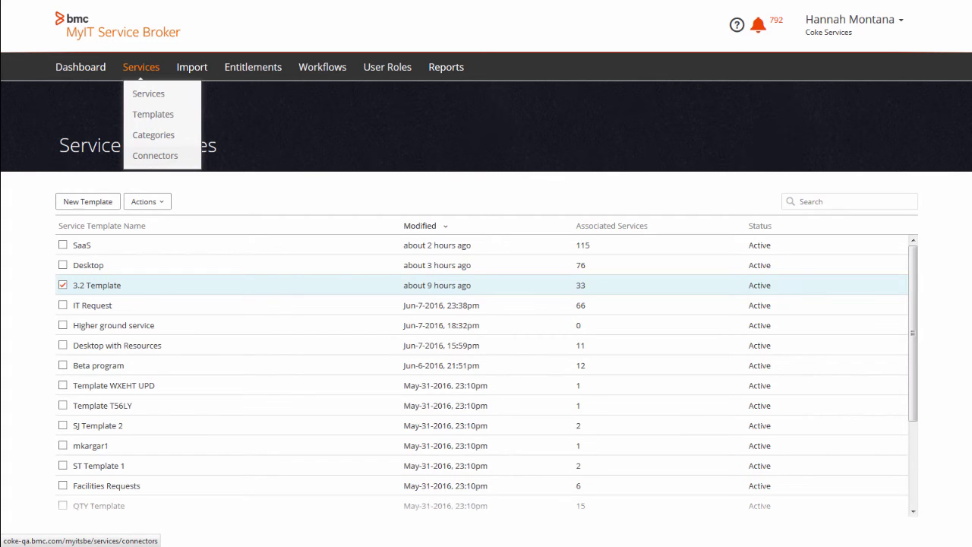
click(155, 155)
click(138, 386)
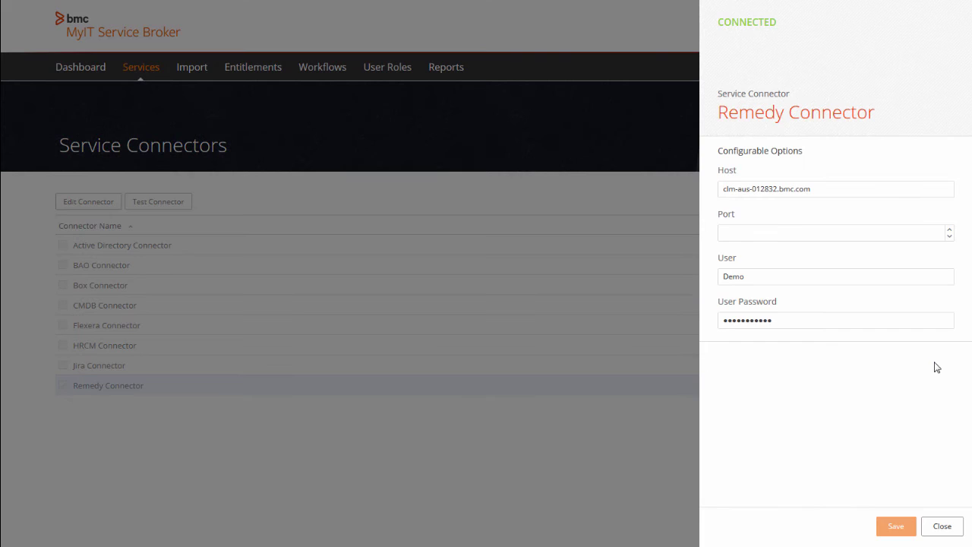
click(579, 327)
- Inspect a Remedy catalog service's configuration options from the import queue, then return to it
click(192, 69)
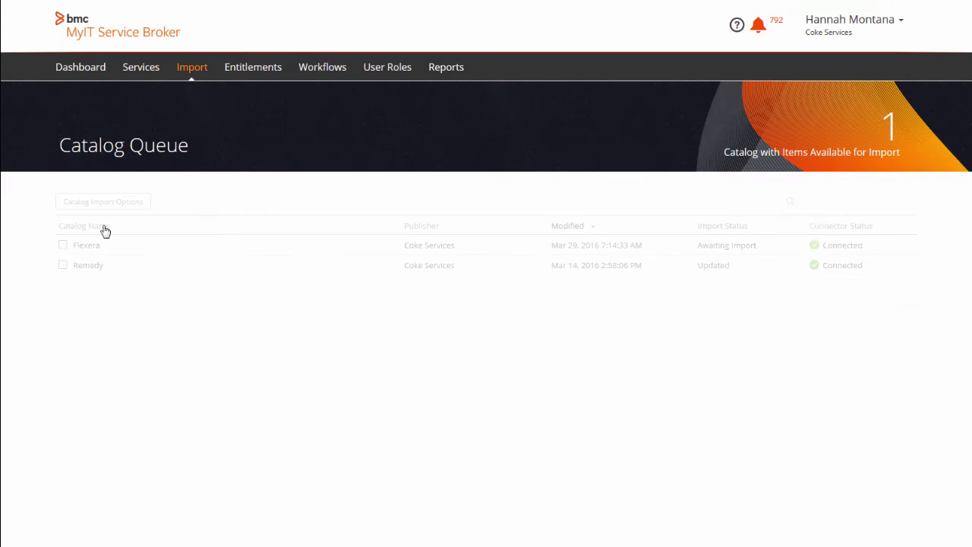
click(106, 267)
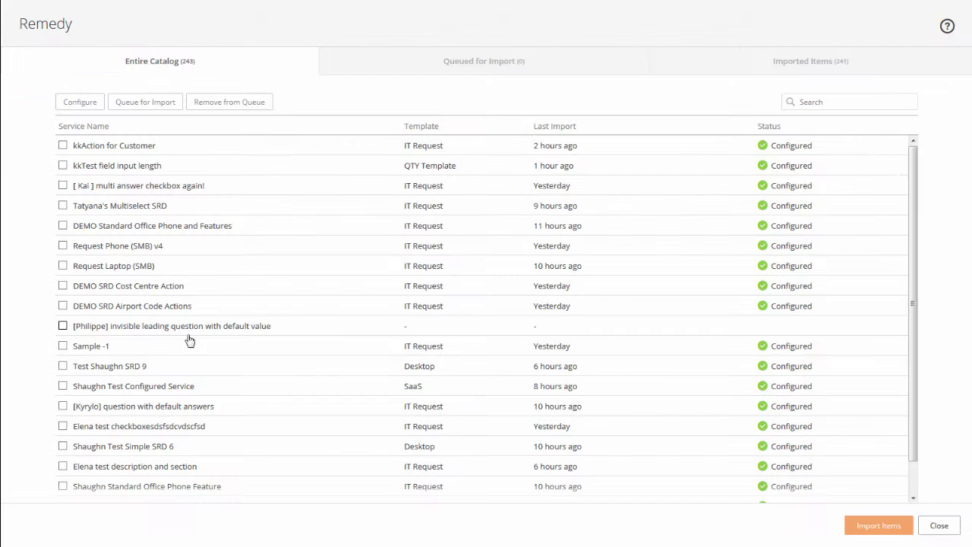
click(188, 331)
click(80, 101)
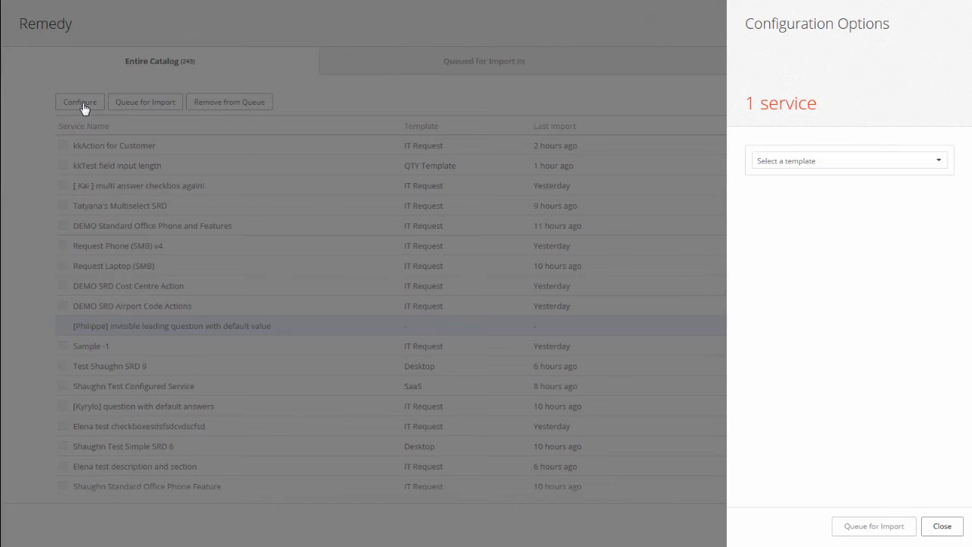
click(722, 258)
click(946, 530)
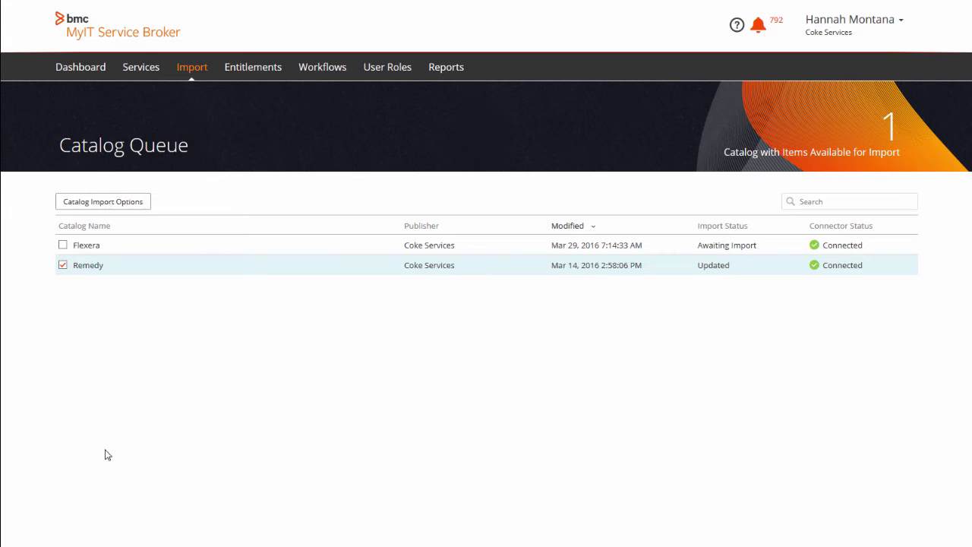
- Start a new virtual marketplace from Entitlements, then cancel it
click(254, 72)
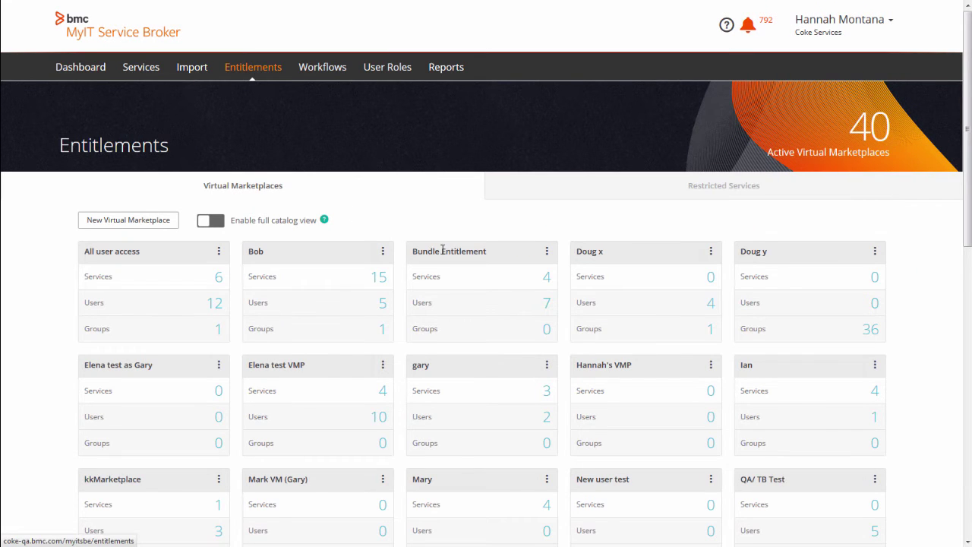
click(162, 226)
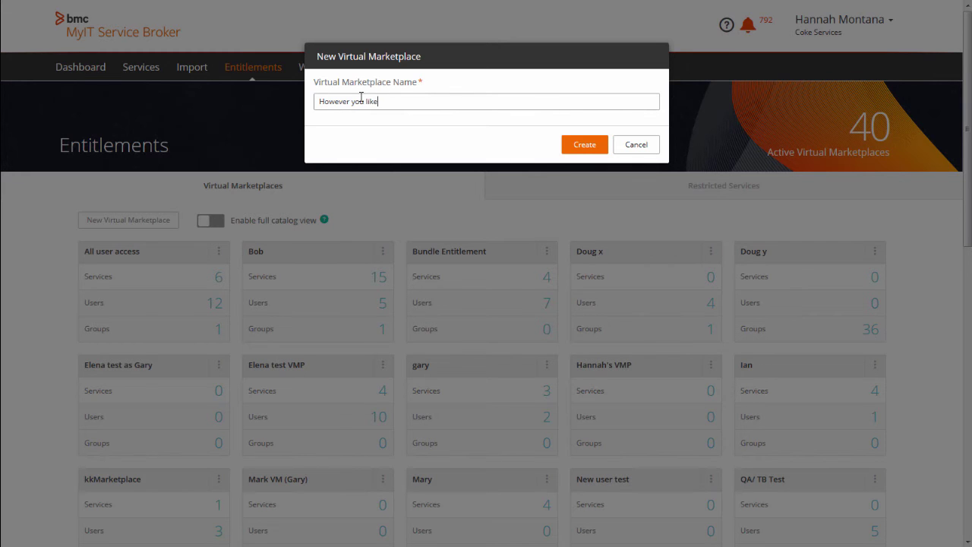
click(642, 148)
- Switch on Enable full catalog view for virtual marketplaces
click(210, 221)
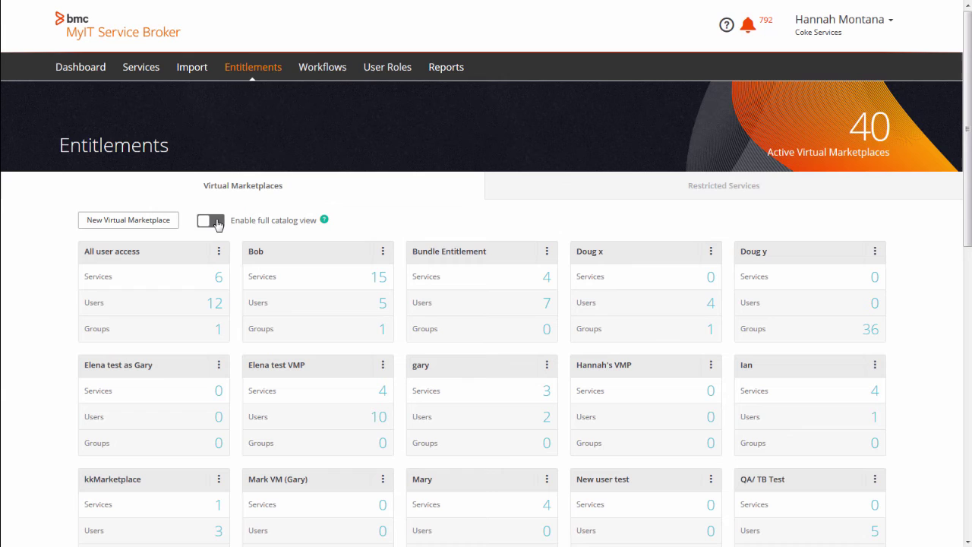
click(210, 220)
click(210, 220)
- Search 'lunc' and add Lunch & Learn Bundle to the Restricted Services list
click(730, 197)
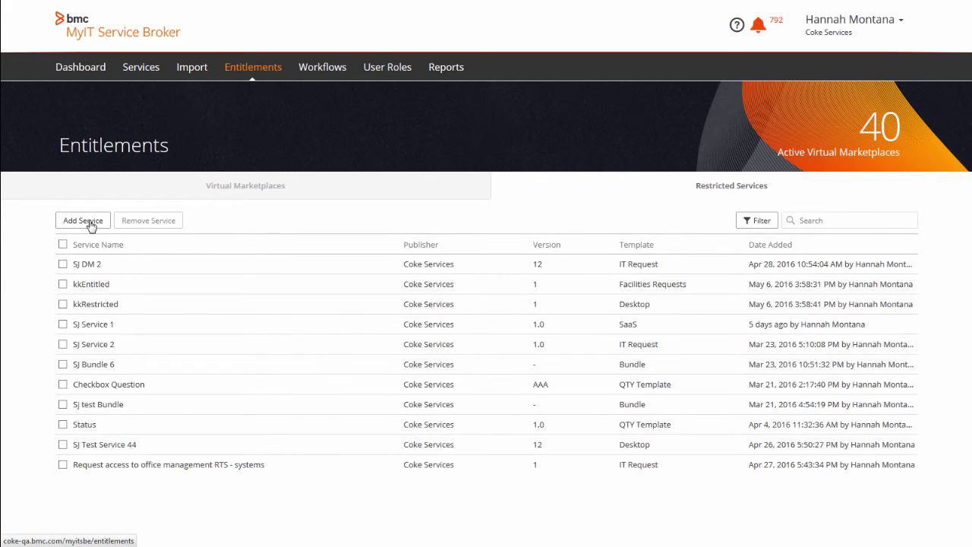
click(82, 221)
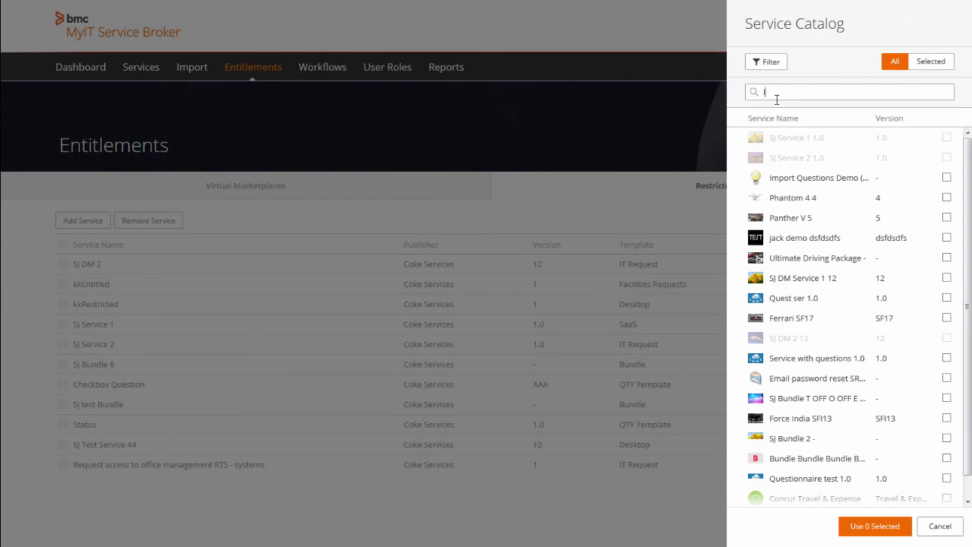
text(lunch)
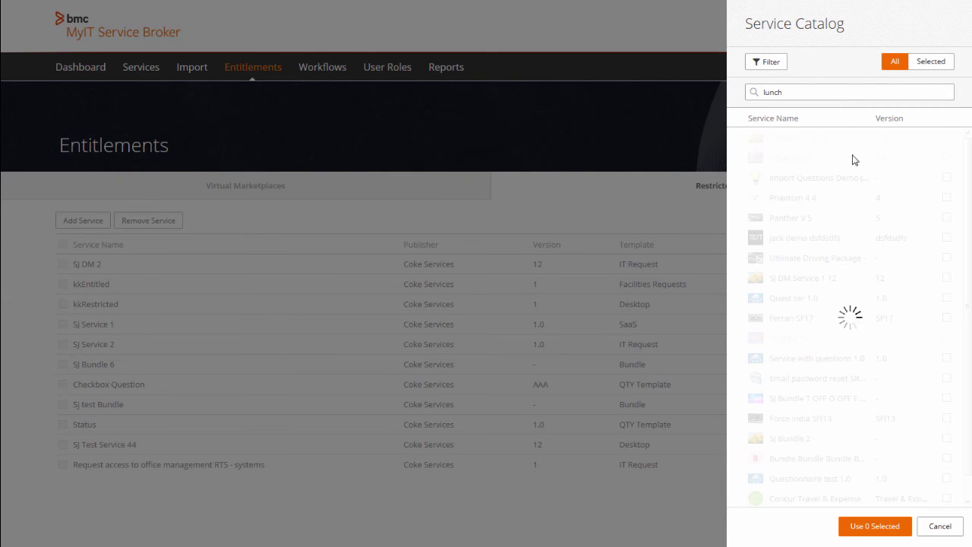
click(946, 138)
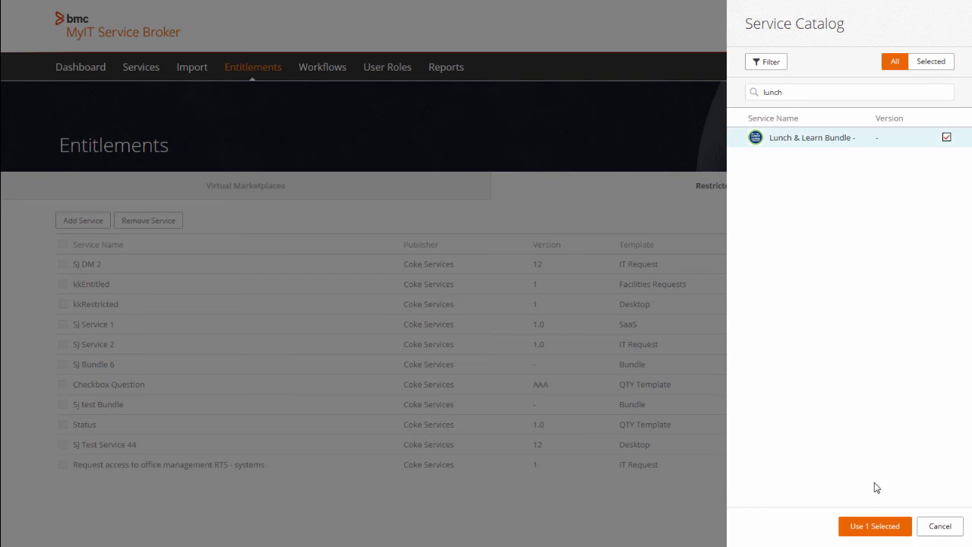
click(886, 526)
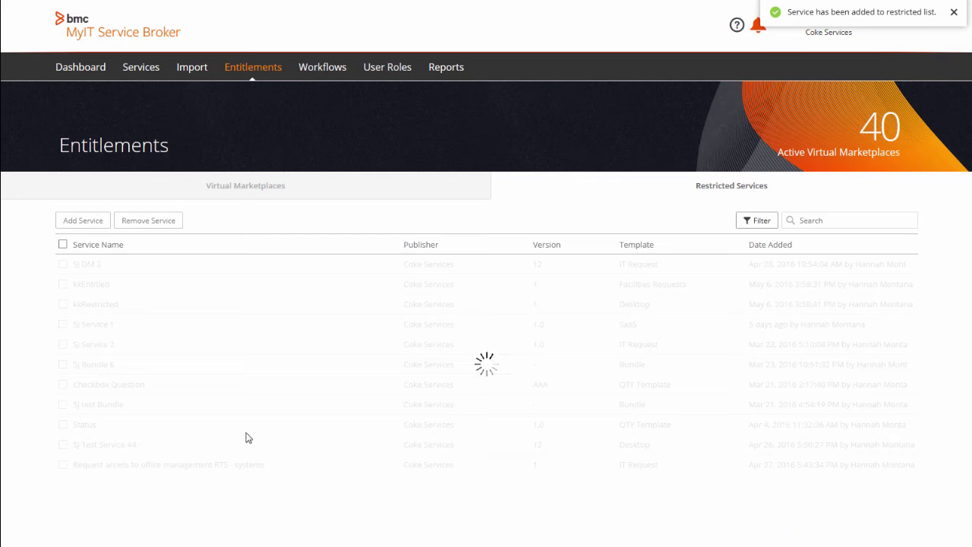
- Preview the Approval with Status Updates process diagram from the Workflows list
click(322, 67)
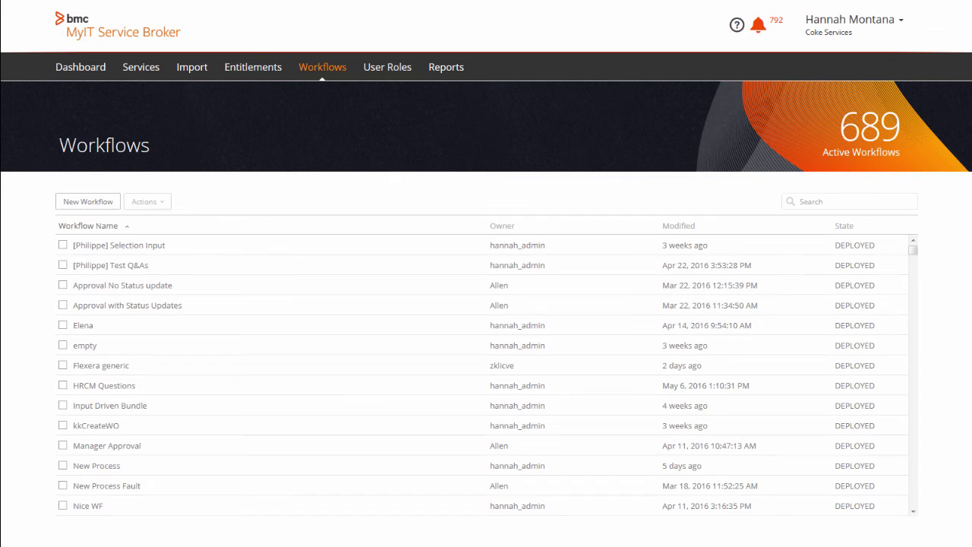
click(141, 306)
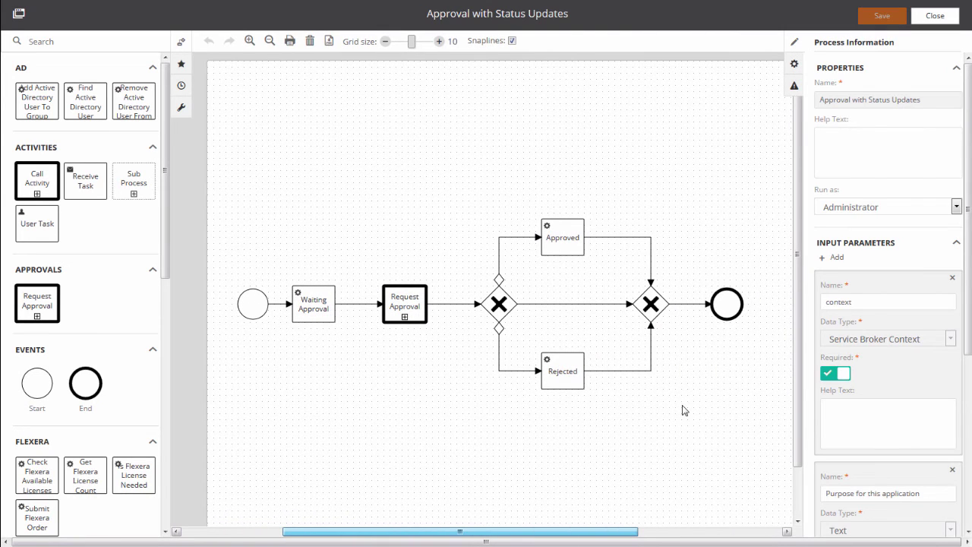
scroll(119, 171, down, 5)
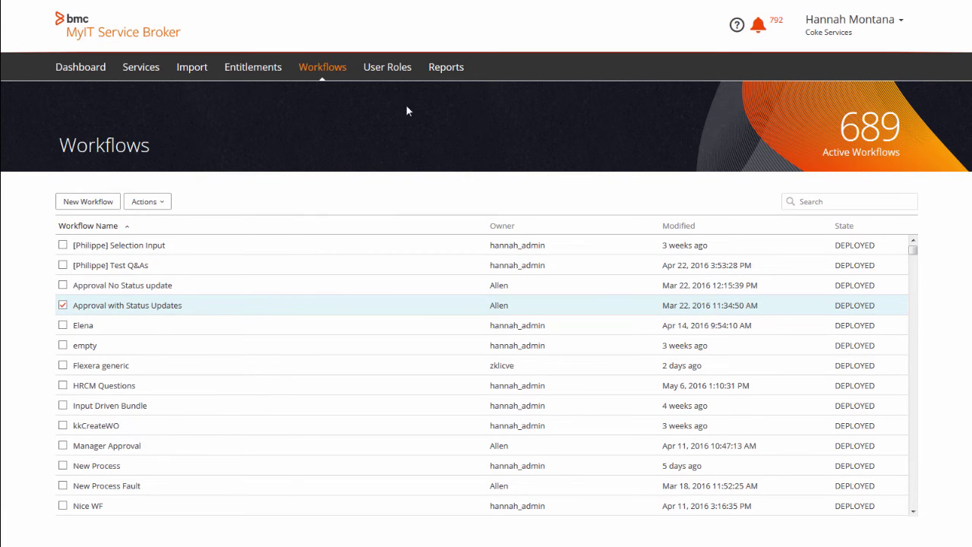
- Review one user's available roles on the User Roles page without changing it
click(389, 68)
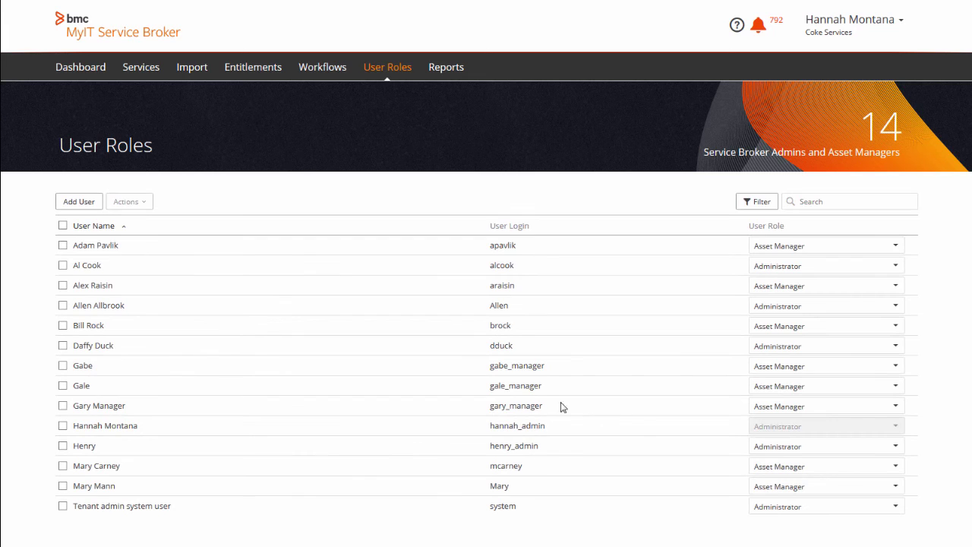
click(528, 391)
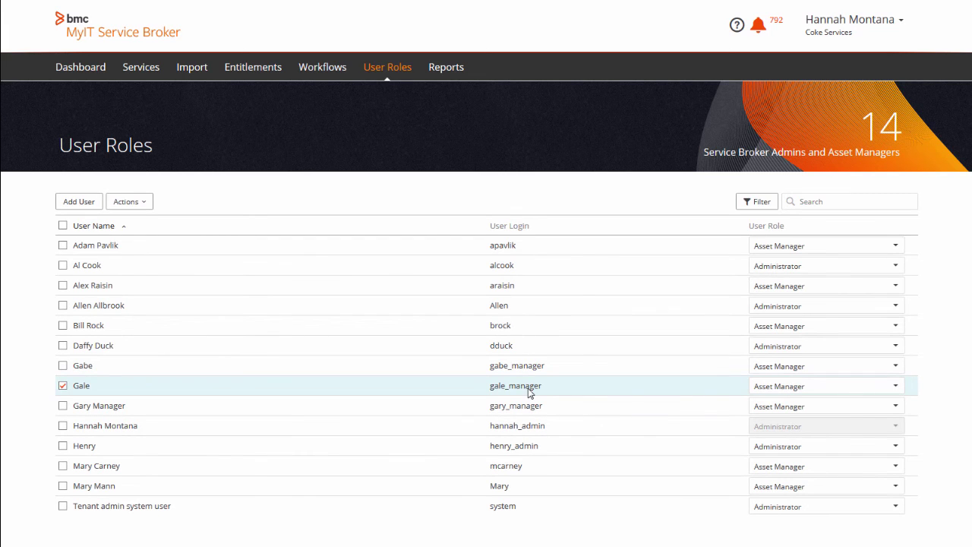
click(895, 391)
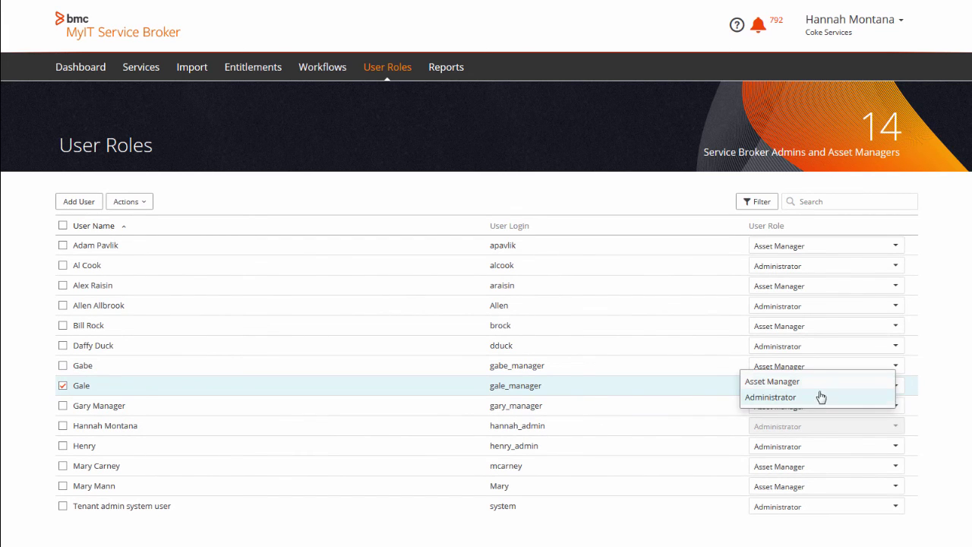
key(Escape)
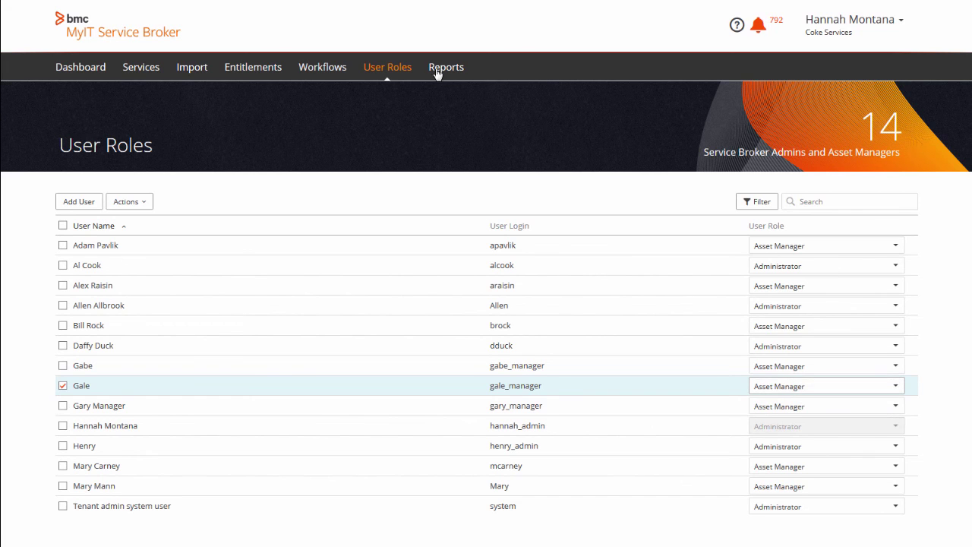
- View the reports overview, the Service Cost Report, then the Service Level Agreement Report
click(439, 70)
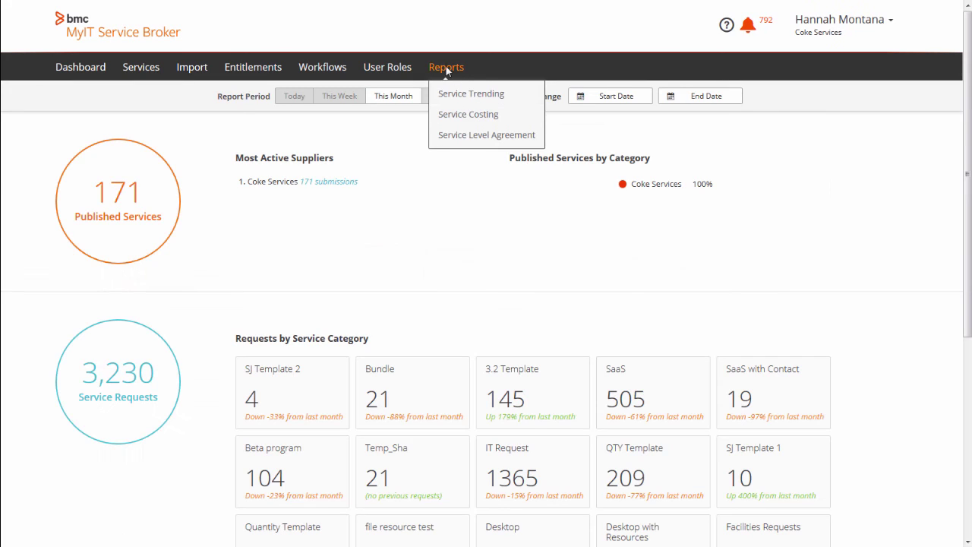
click(484, 114)
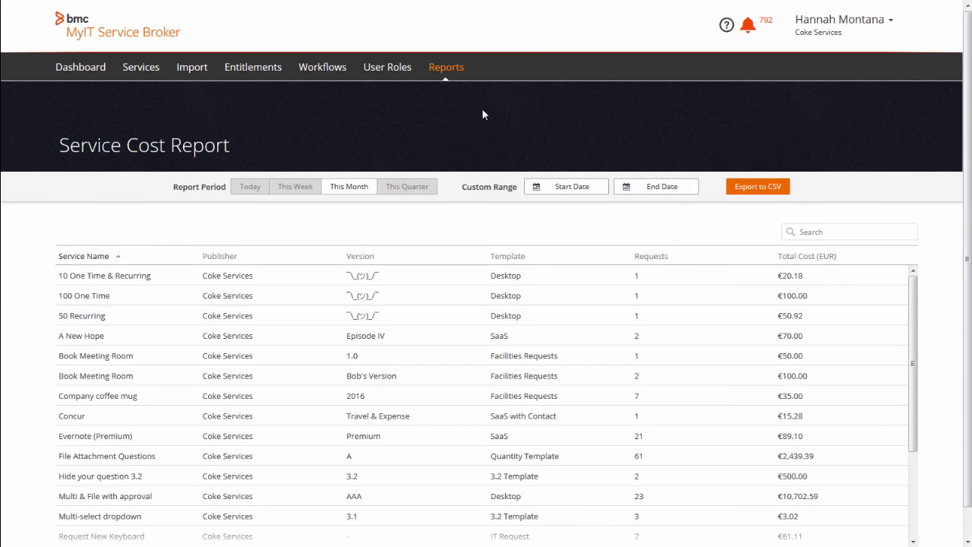
mouse_move(459, 109)
click(479, 135)
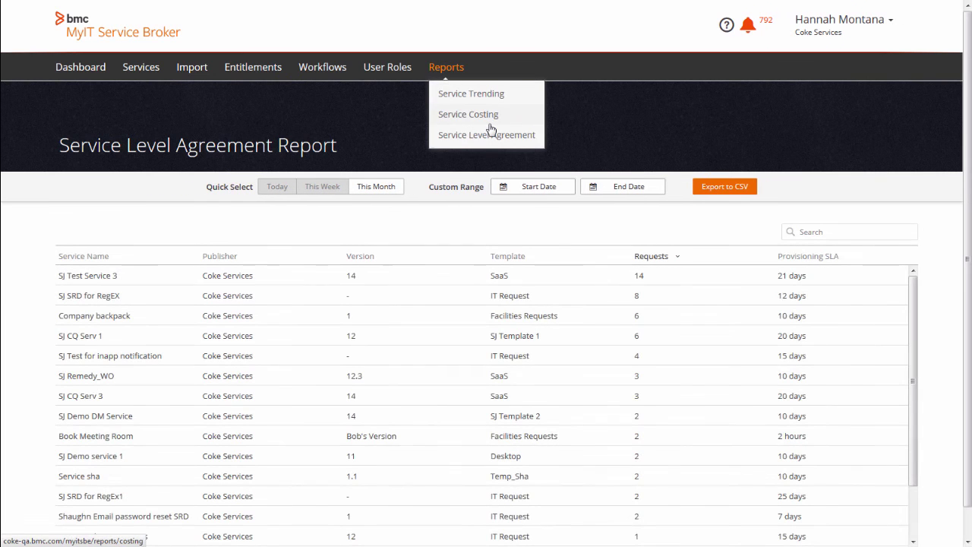